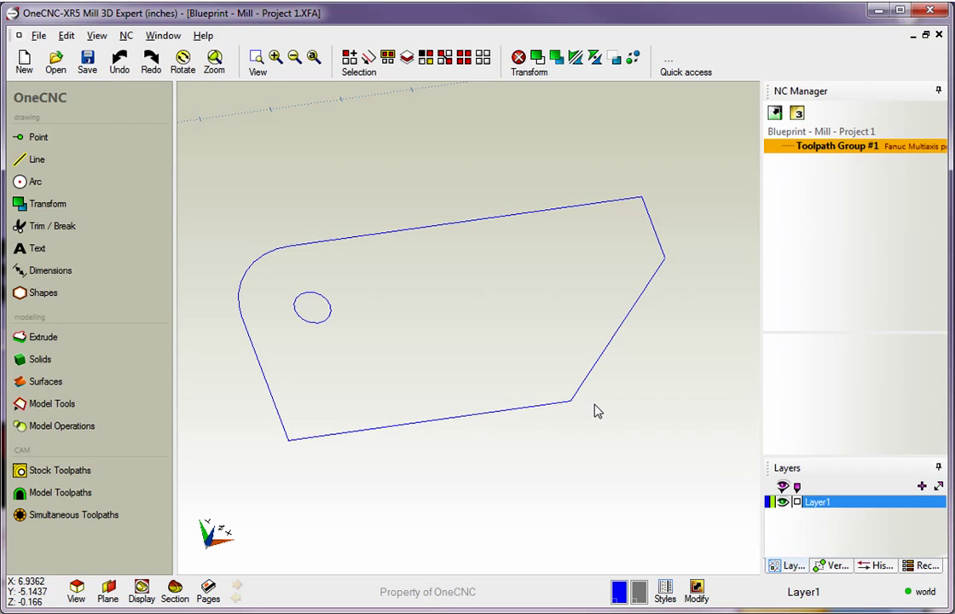
Switch to the flat top-down Cad View, then refit the part with Home, zoom and pan.
click(76, 588)
drag(125, 278, 241, 90)
click(222, 115)
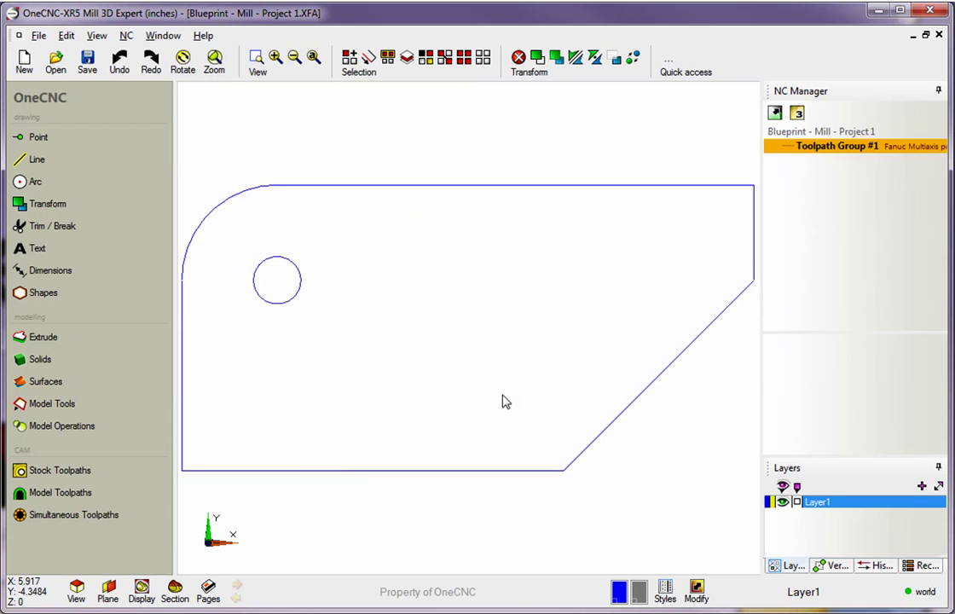
scroll(408, 350, down, 3)
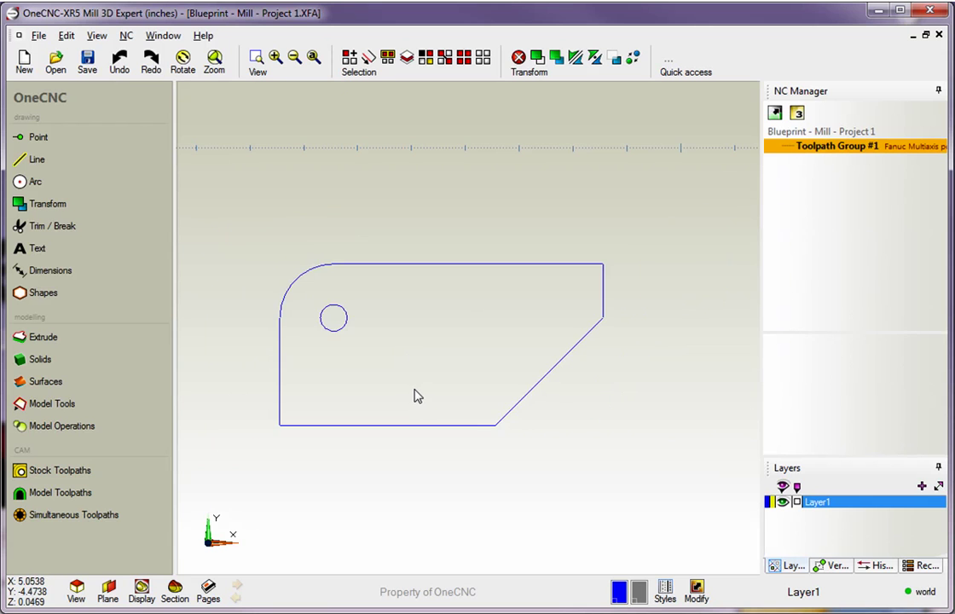
middle_drag(416, 394, 439, 327)
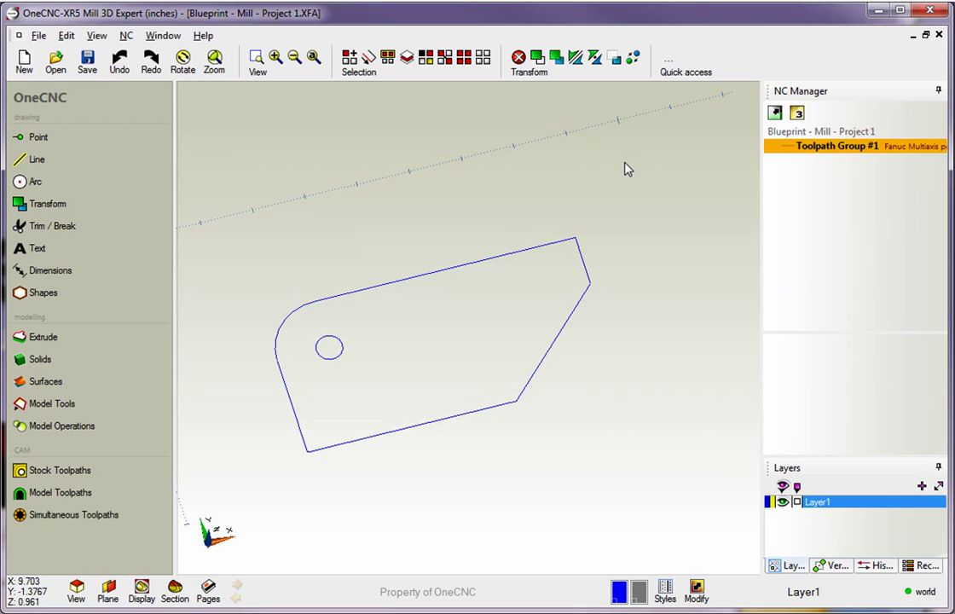
key(Home)
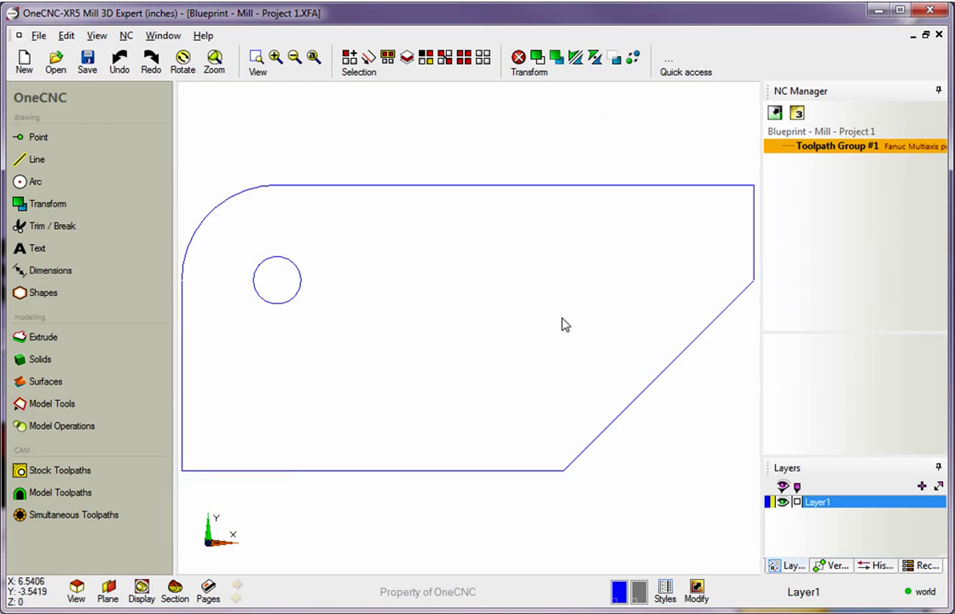
scroll(561, 324, down, 1)
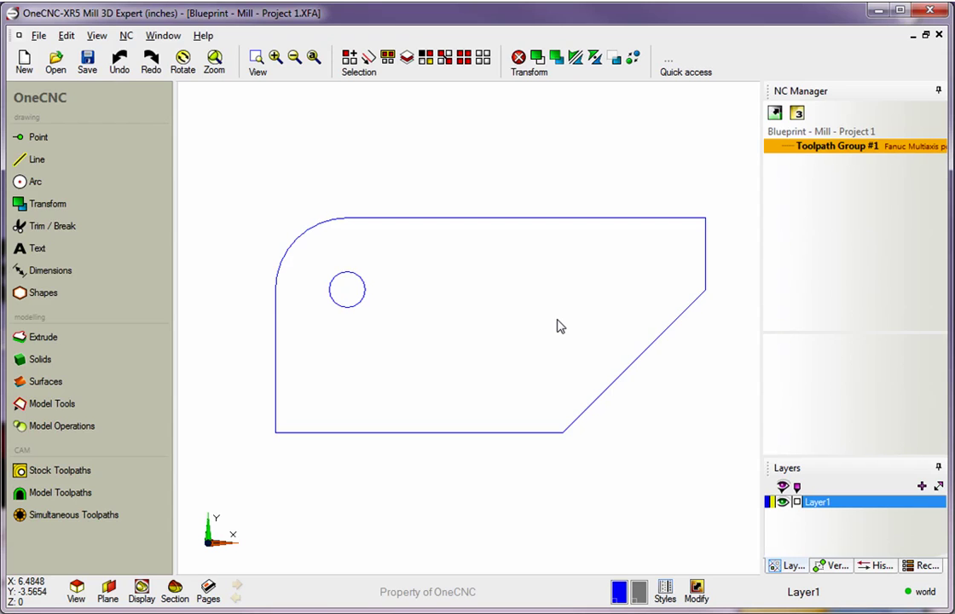
middle_drag(536, 359, 522, 370)
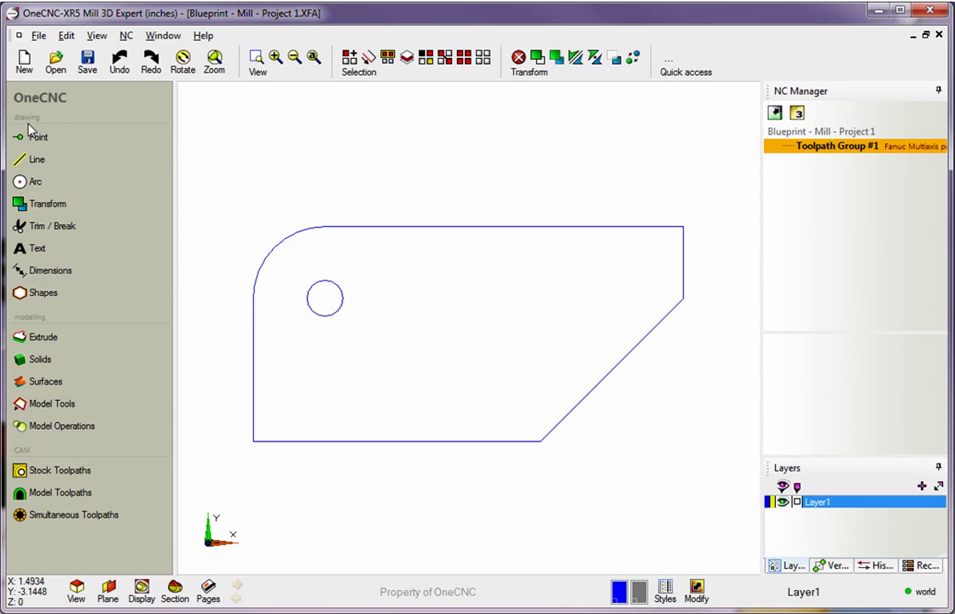
Set dimension attributes to open arrowheads and horizontal Arial text at 0.3 height, angle 0.
click(51, 270)
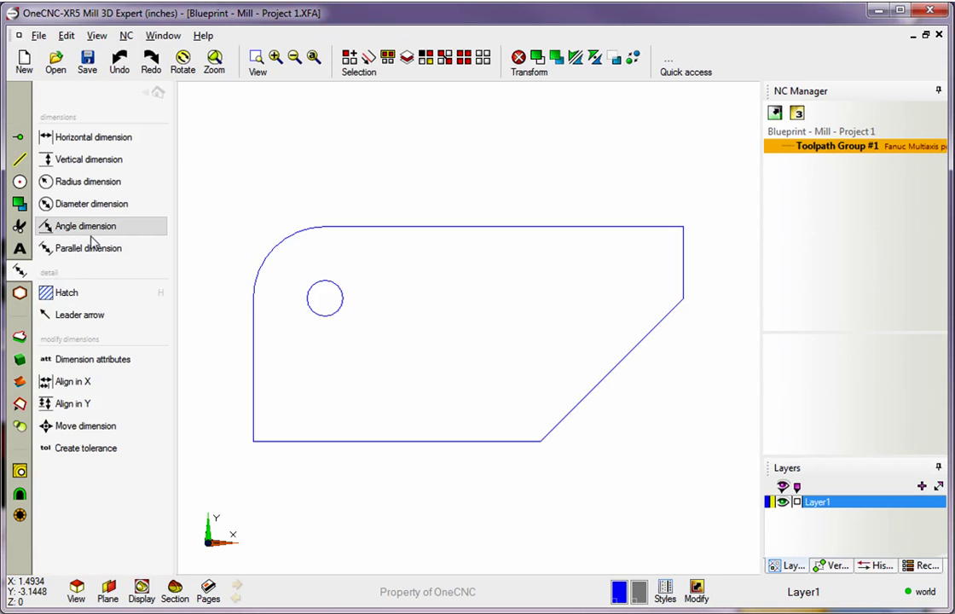
click(87, 361)
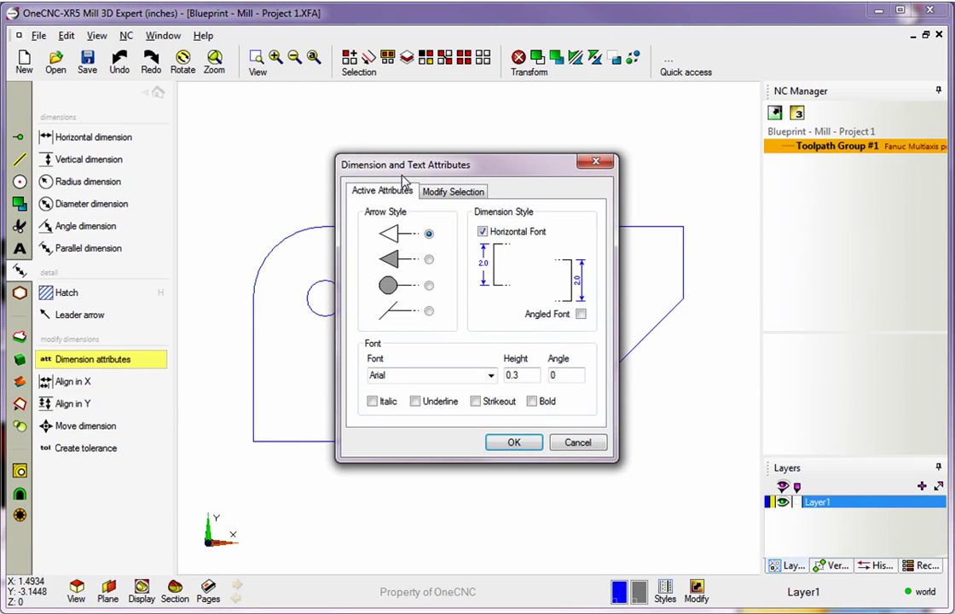
drag(405, 178, 73, 20)
click(97, 135)
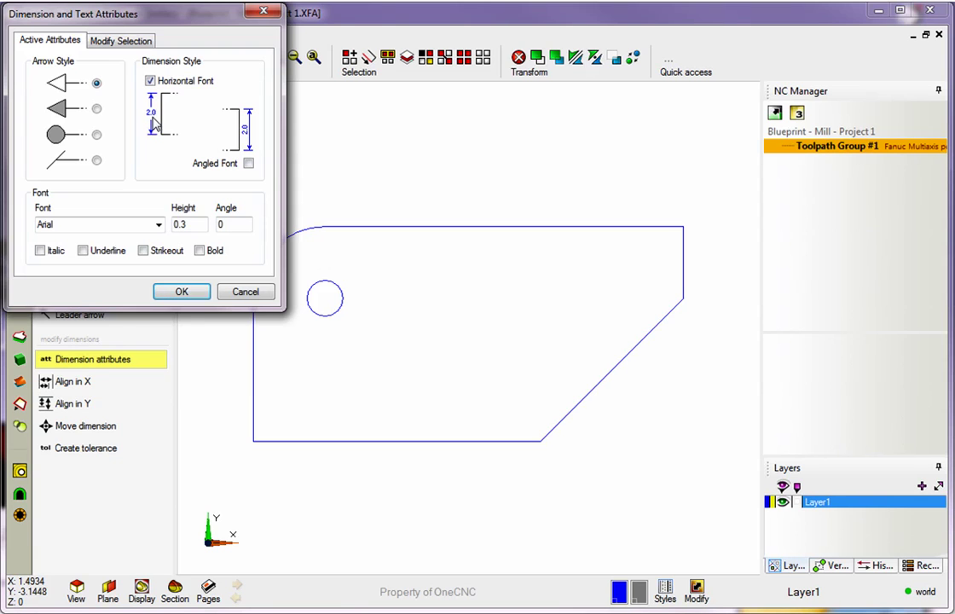
click(248, 164)
click(158, 225)
click(160, 230)
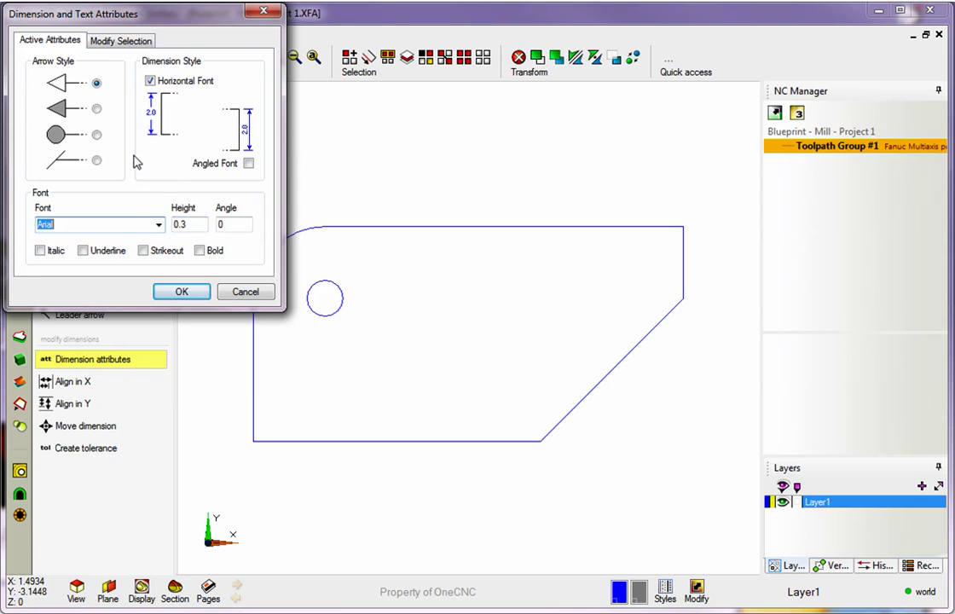
click(184, 292)
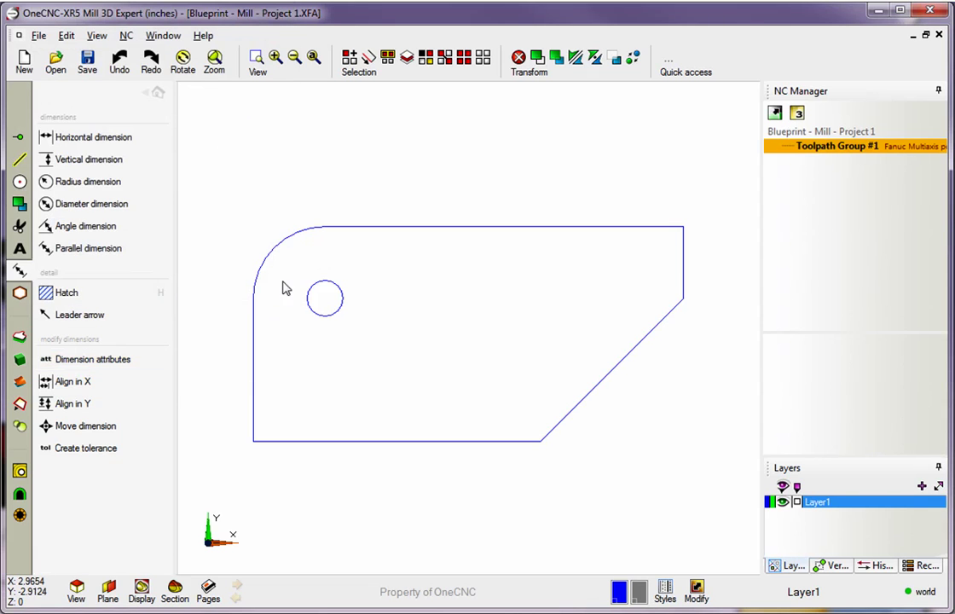
Add a horizontal 4 dimension below the part along the bottom edge.
click(106, 143)
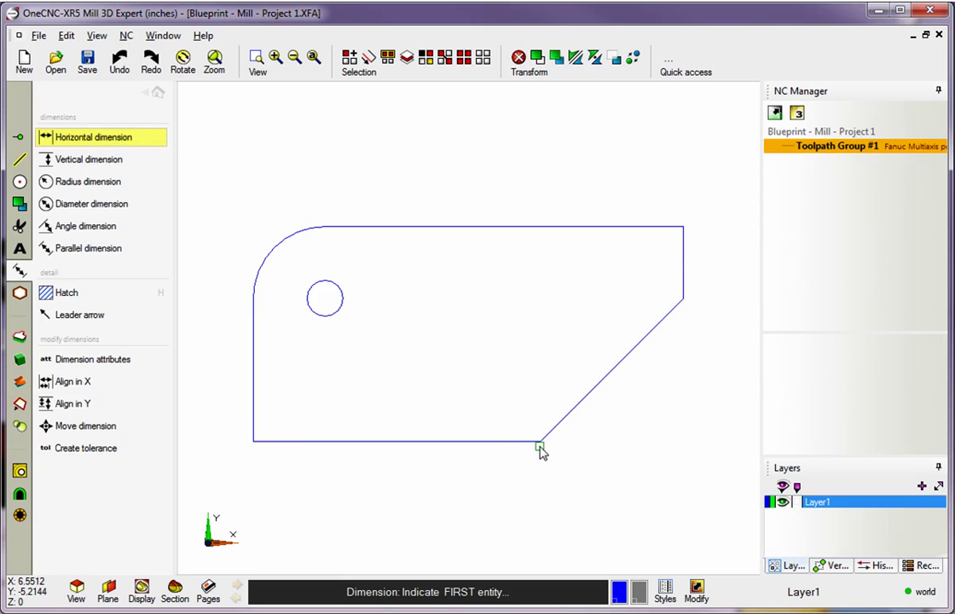
click(255, 442)
click(539, 442)
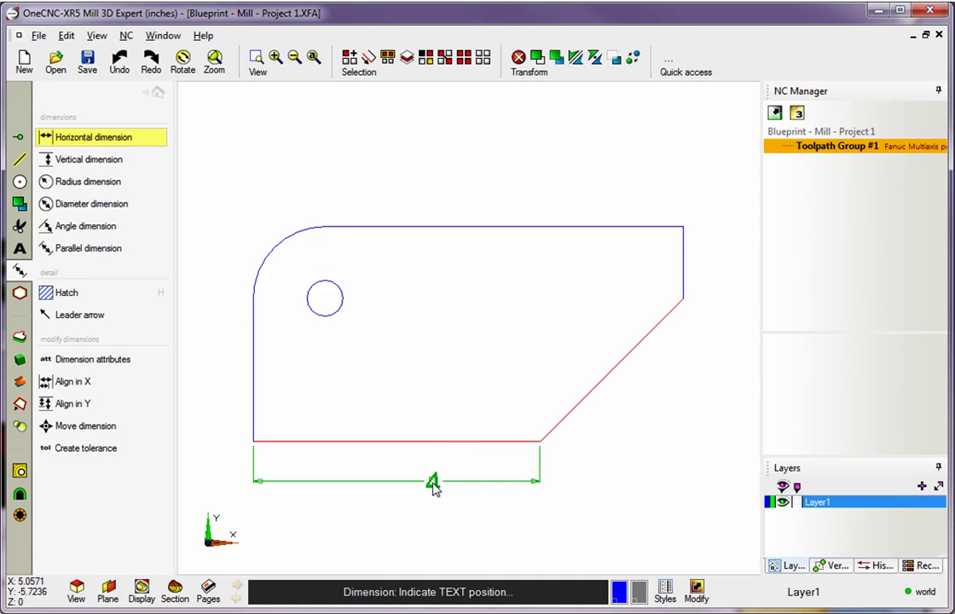
click(396, 506)
scroll(458, 486, down, 2)
middle_drag(447, 441, 469, 395)
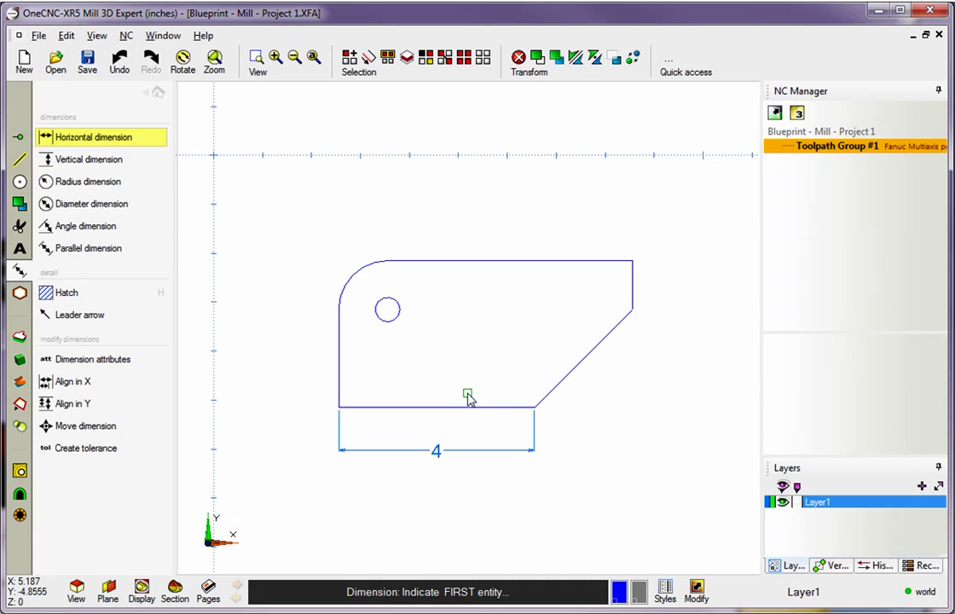
Add vertical dimensions: 3 on the left side and 1 on the right edge.
click(115, 164)
click(339, 408)
click(389, 261)
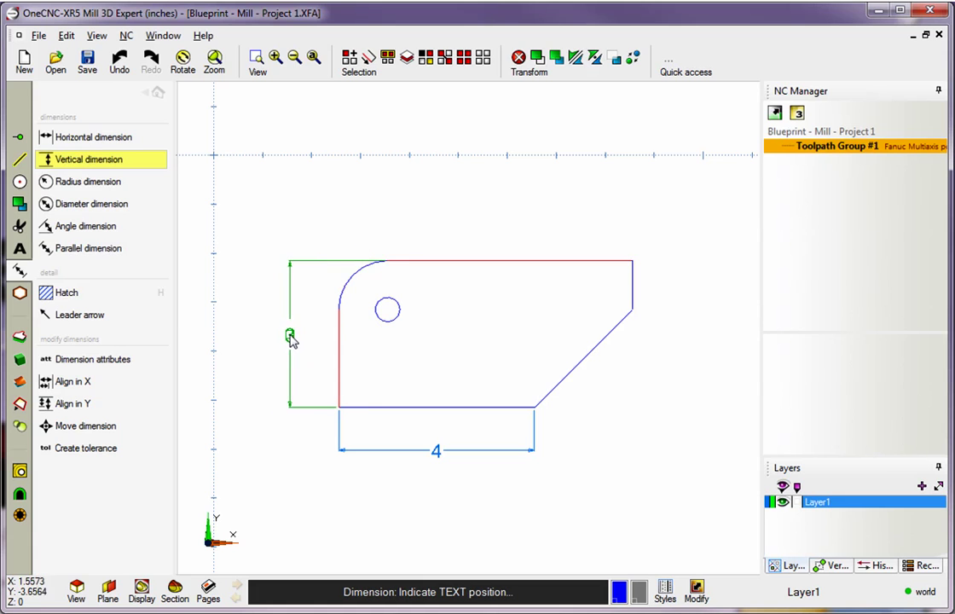
click(290, 336)
click(635, 272)
click(631, 314)
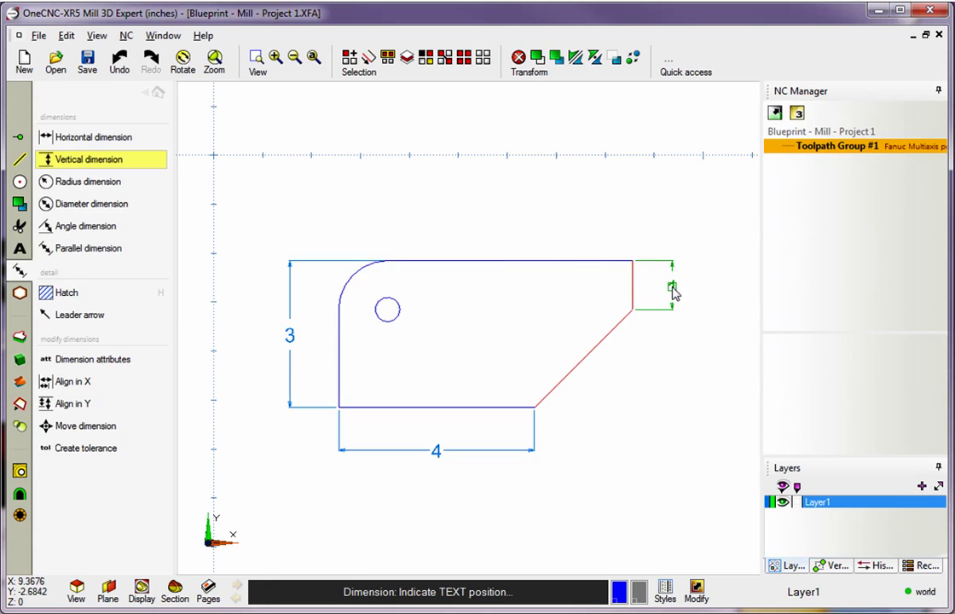
click(671, 288)
key(Escape)
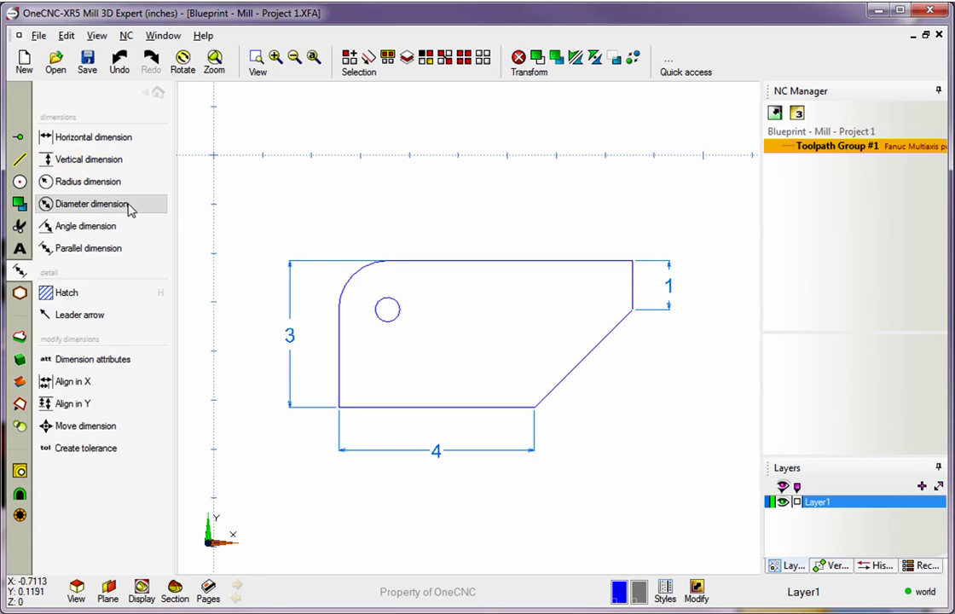
Dimension the top-left corner arc as R1 and the hole as ⌀0.5.
click(79, 183)
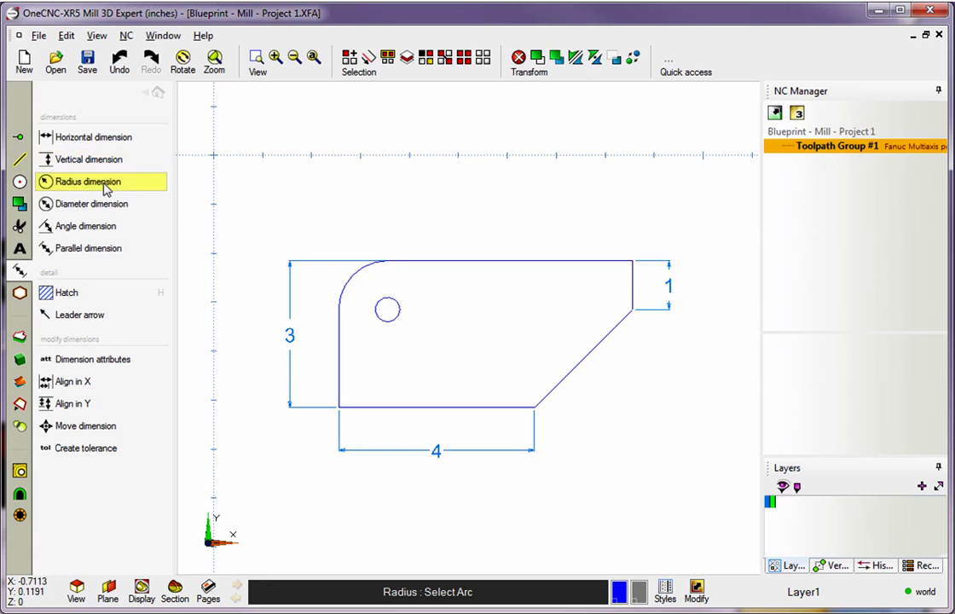
click(357, 281)
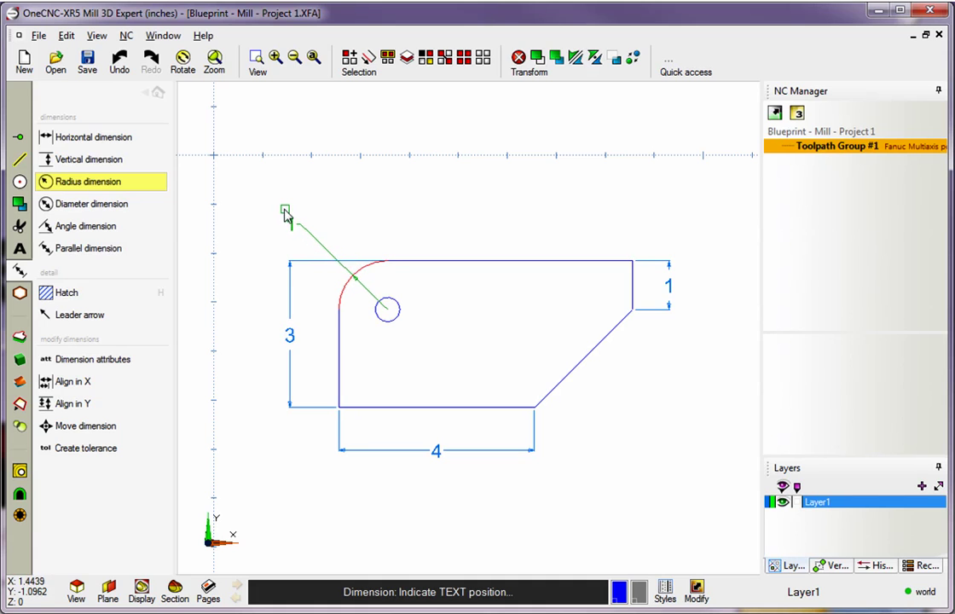
click(286, 218)
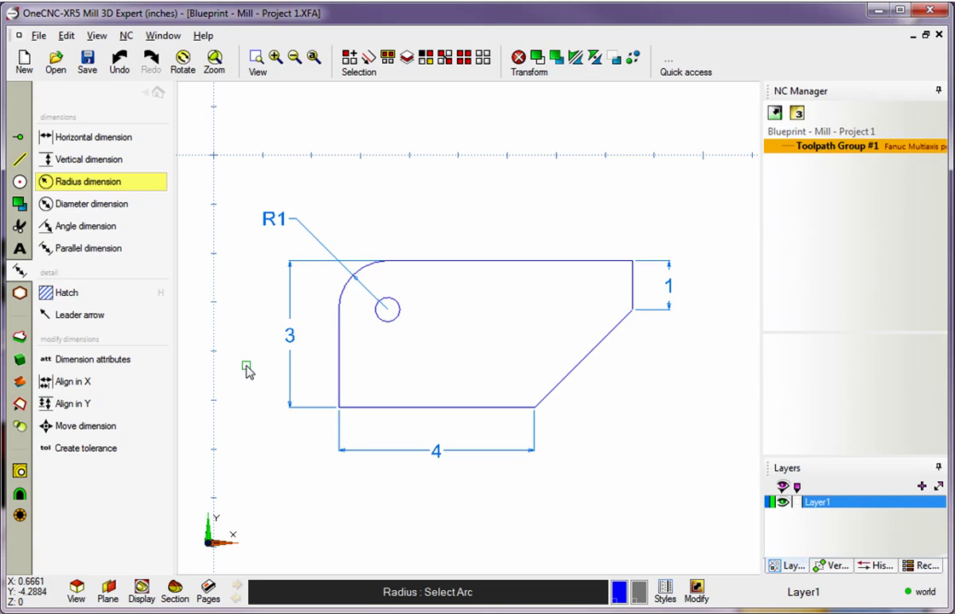
click(94, 205)
click(395, 300)
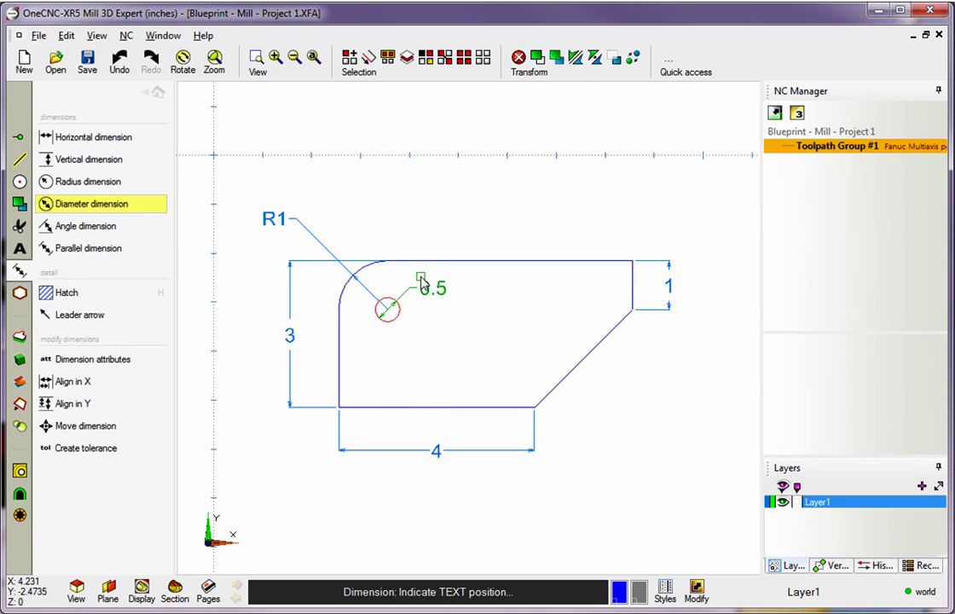
click(421, 284)
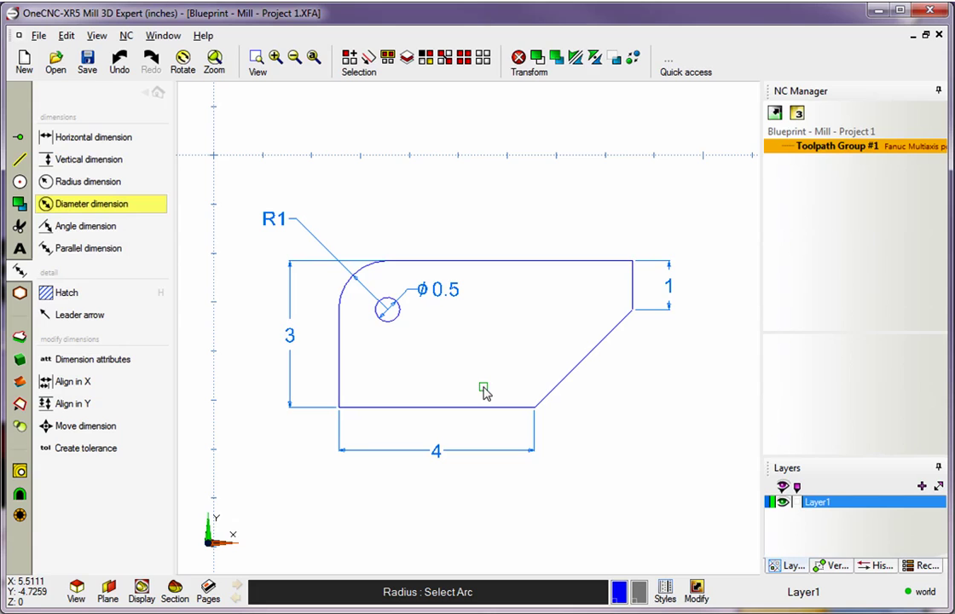
Add the 135° angle dimension between the slanted and bottom edges.
click(92, 230)
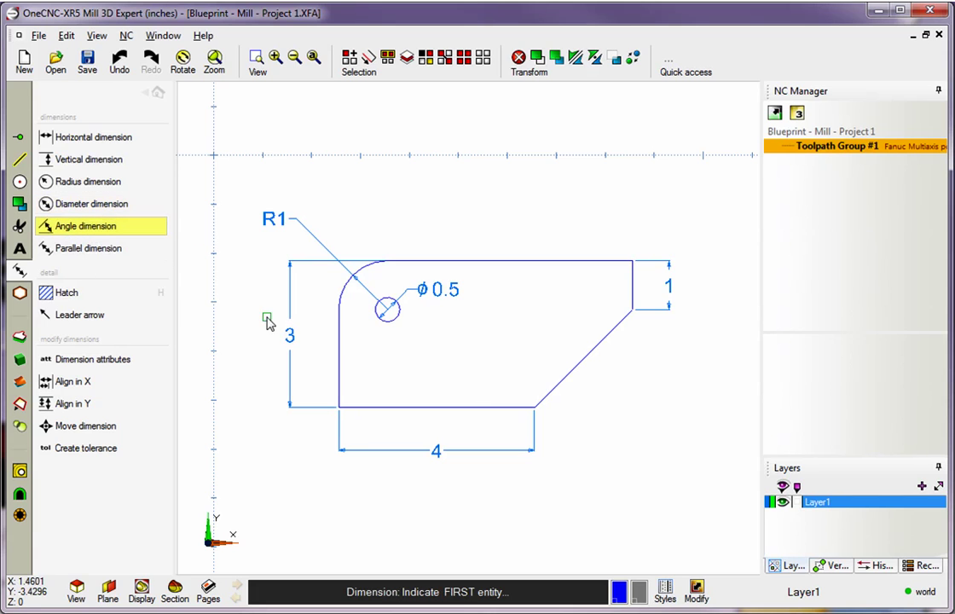
click(571, 371)
click(488, 407)
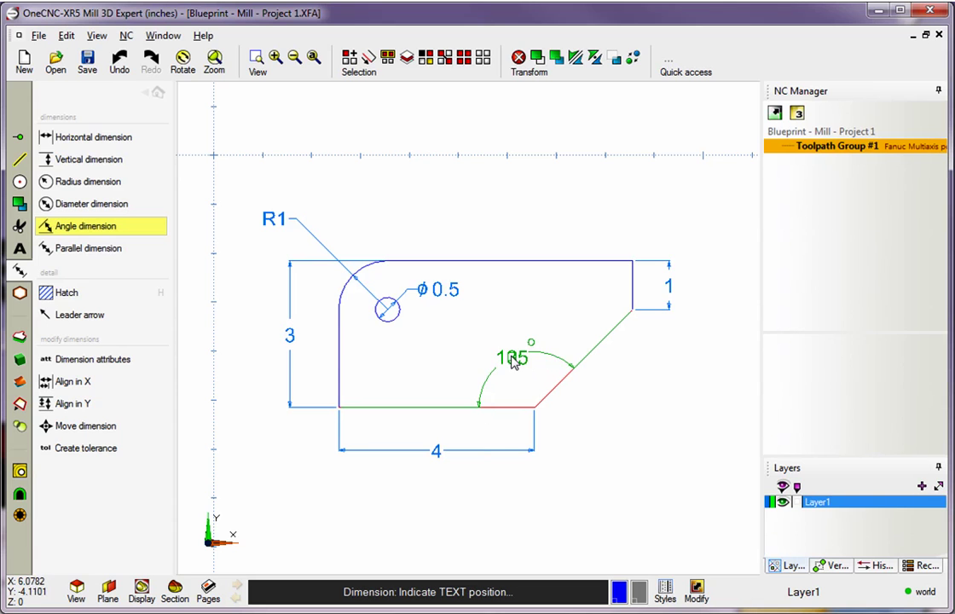
click(500, 362)
key(Escape)
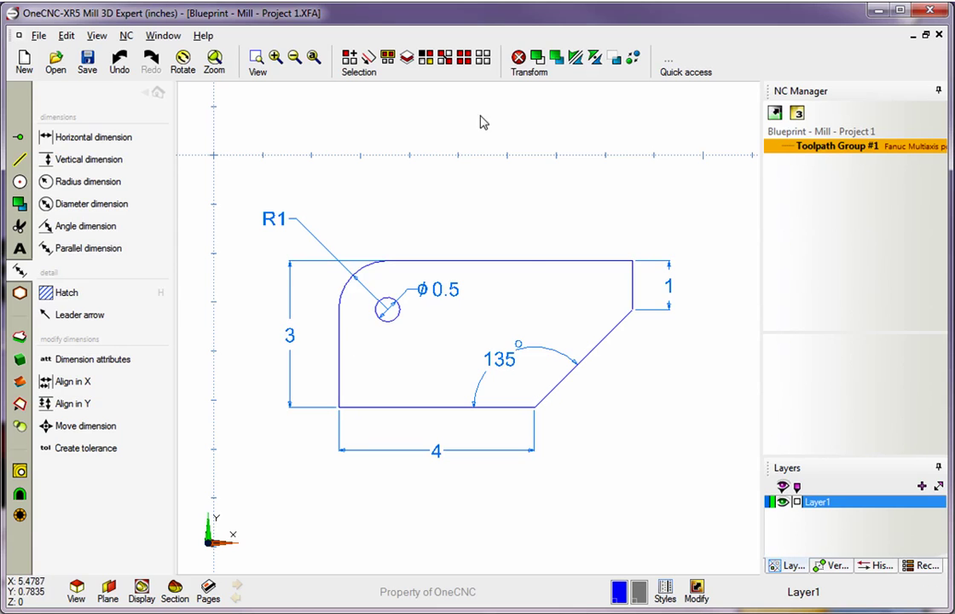
Chain the outer profile and the small circle as boundaries, then open Cross Hatch settings.
click(369, 64)
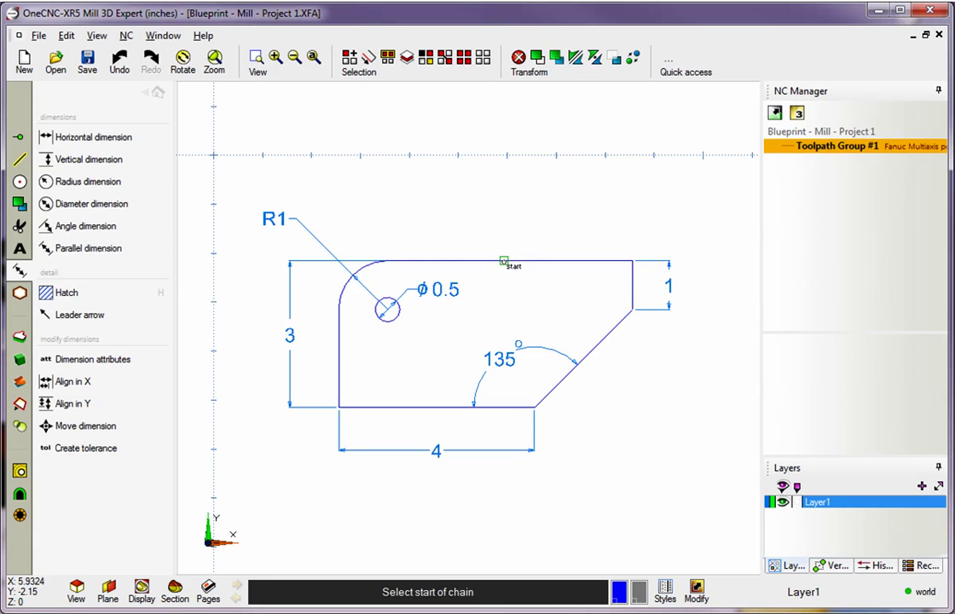
click(508, 261)
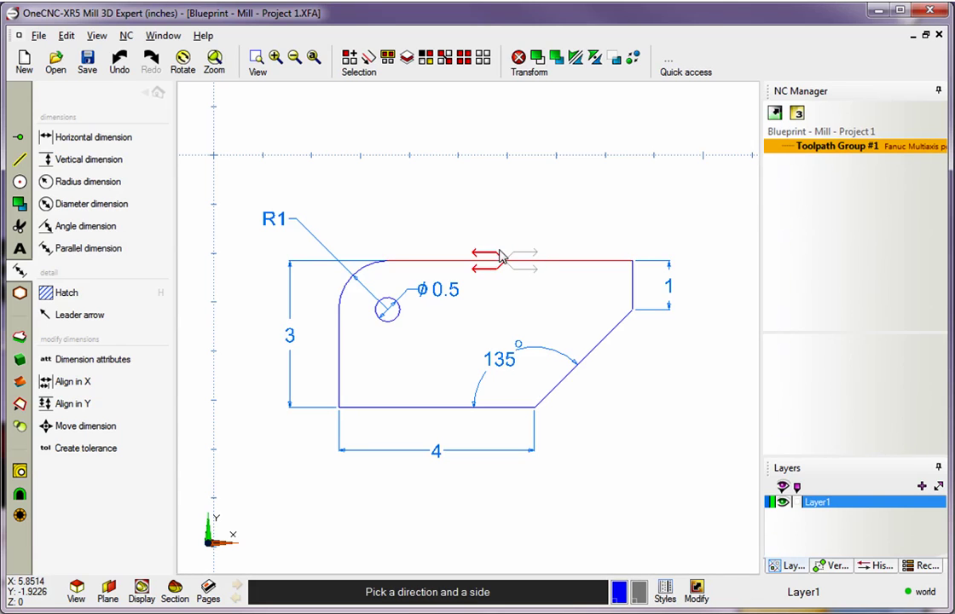
click(512, 260)
click(527, 256)
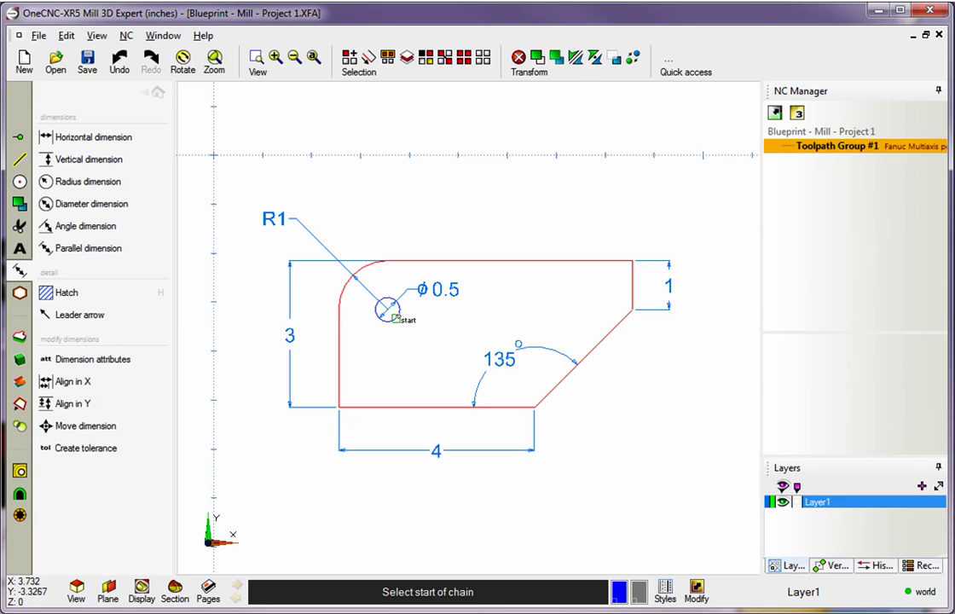
click(395, 317)
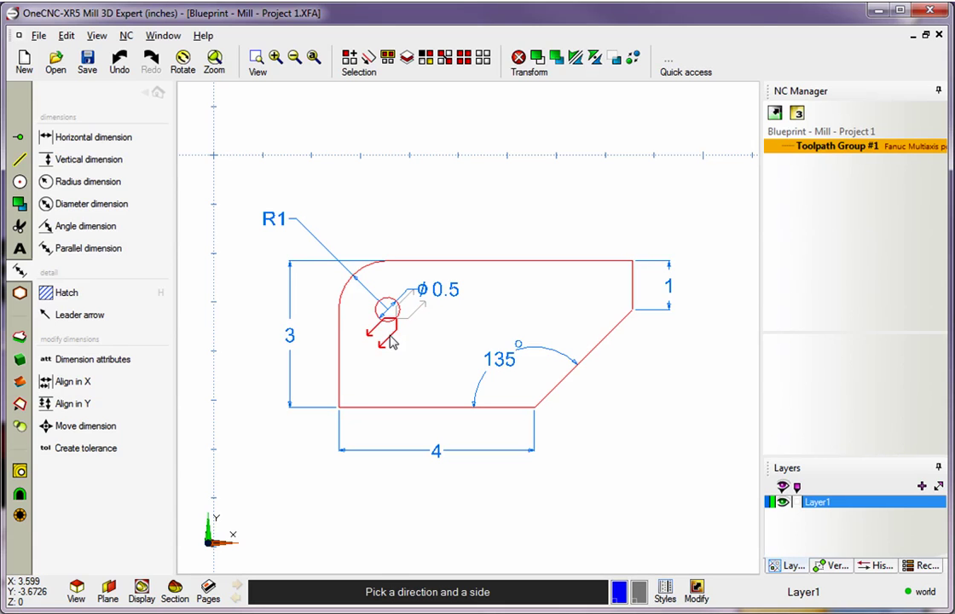
click(391, 341)
right_click(405, 345)
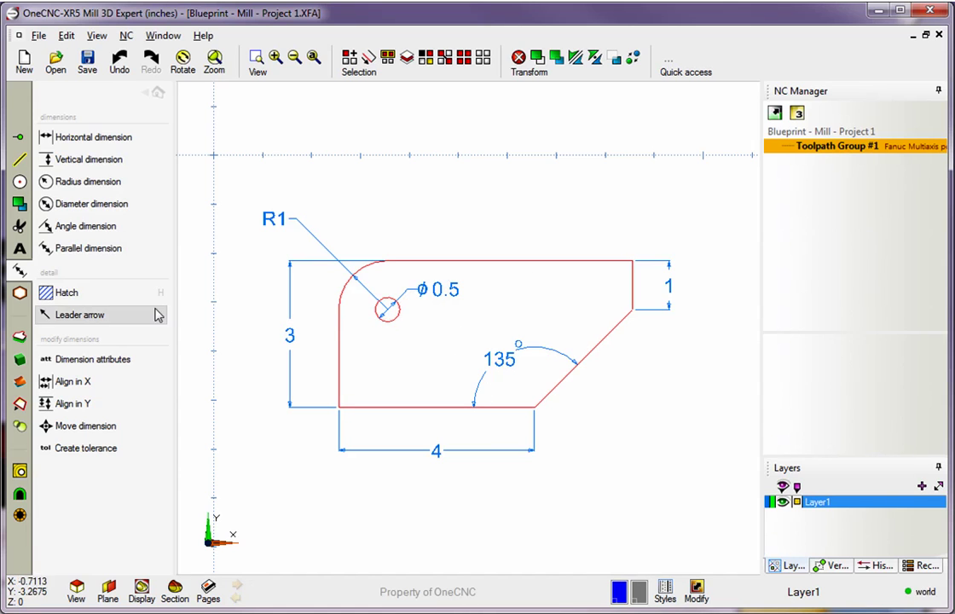
click(100, 303)
mouse_move(139, 130)
mouse_down()
mouse_move(211, 117)
mouse_move(240, 94)
mouse_move(229, 90)
mouse_up()
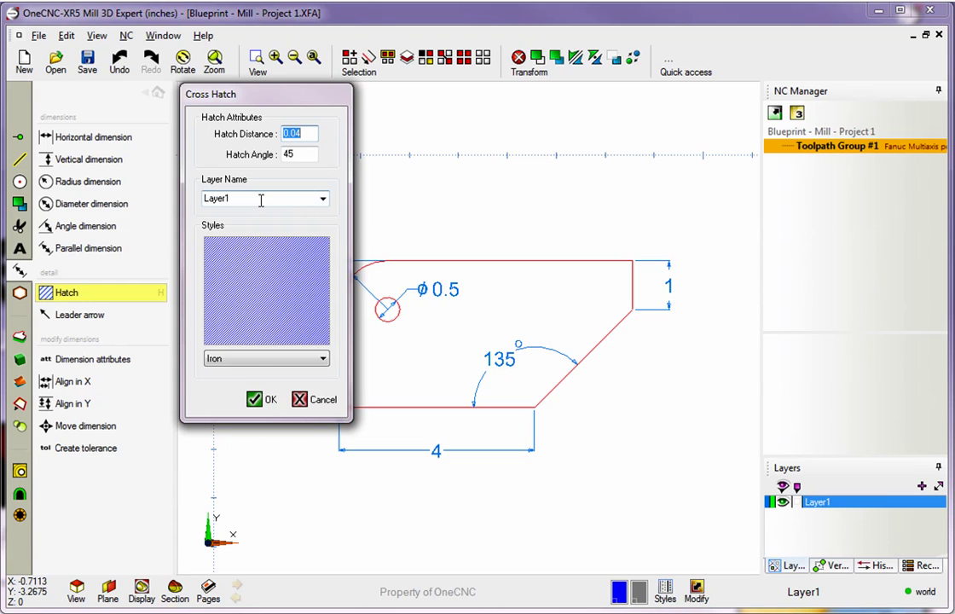
Apply an Aluminium cross-hatch at 0.1 hatch distance, then undo it with Ctrl+Z.
click(260, 360)
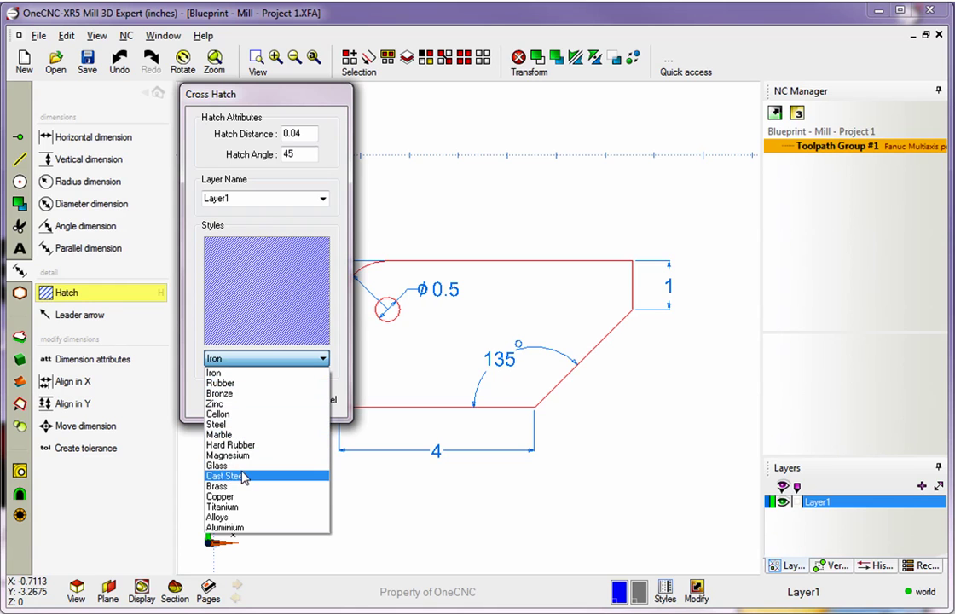
click(243, 528)
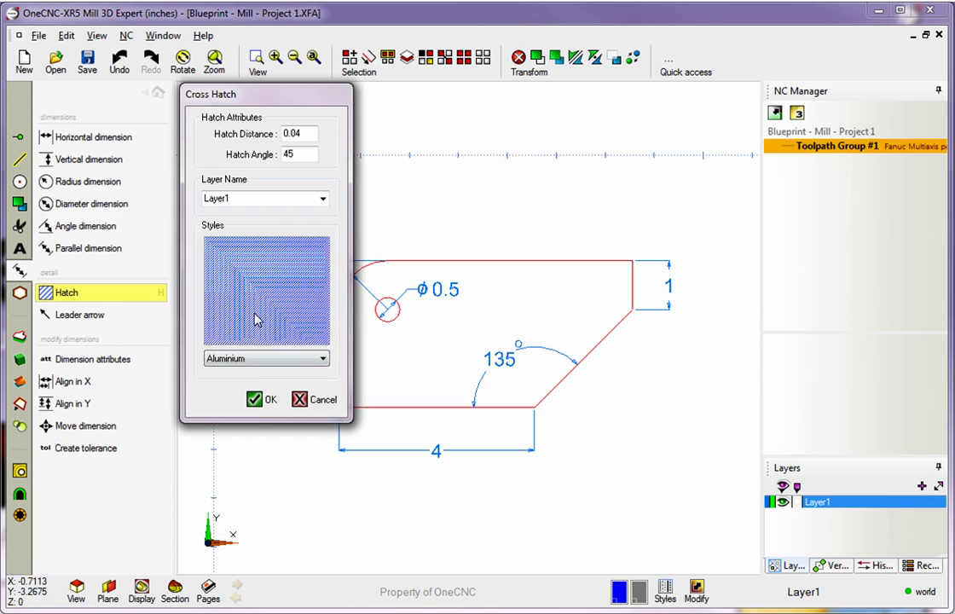
click(304, 133)
drag(310, 133, 265, 128)
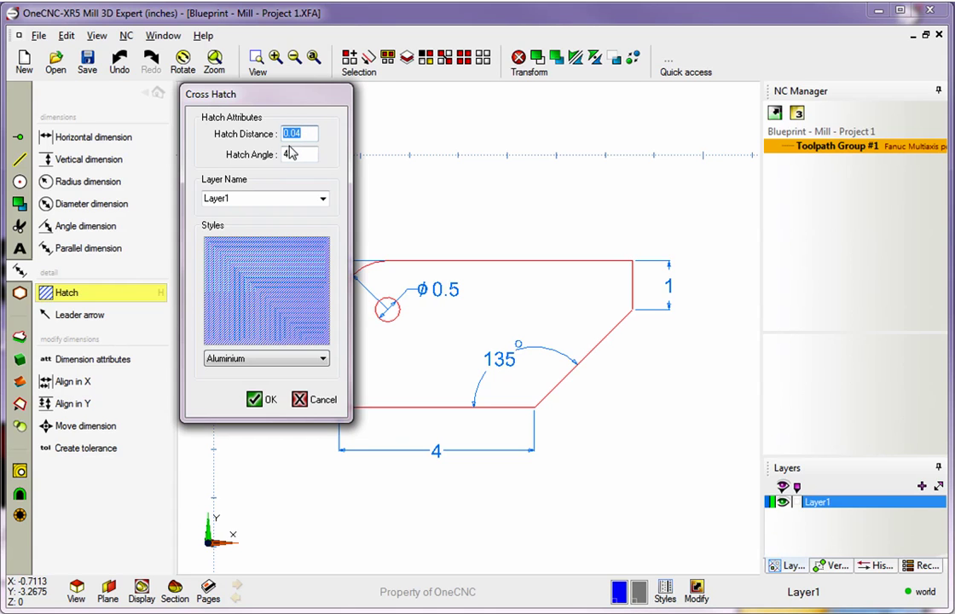
text(.1)
drag(311, 134, 275, 134)
text(.1)
click(255, 399)
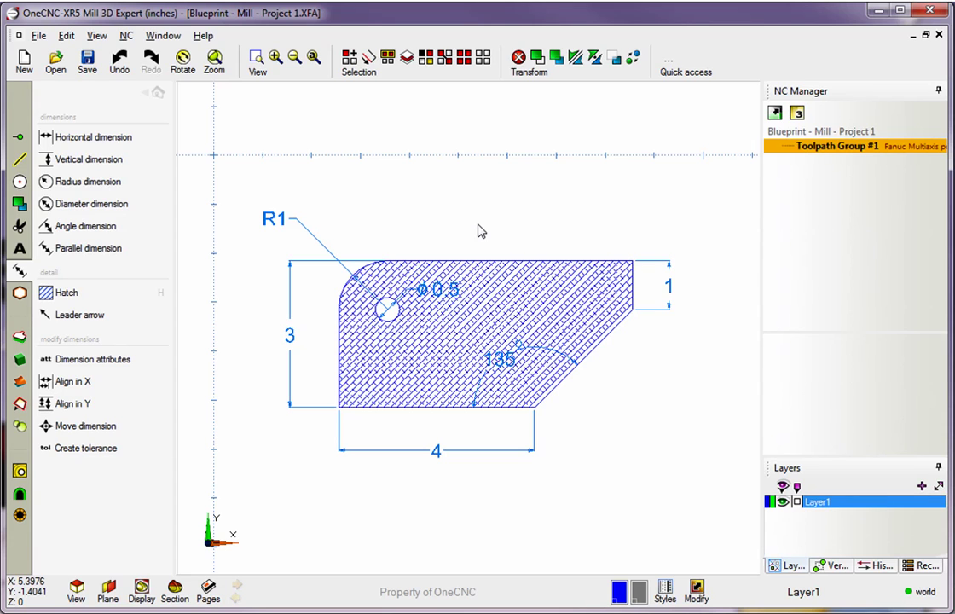
key(ctrl+z)
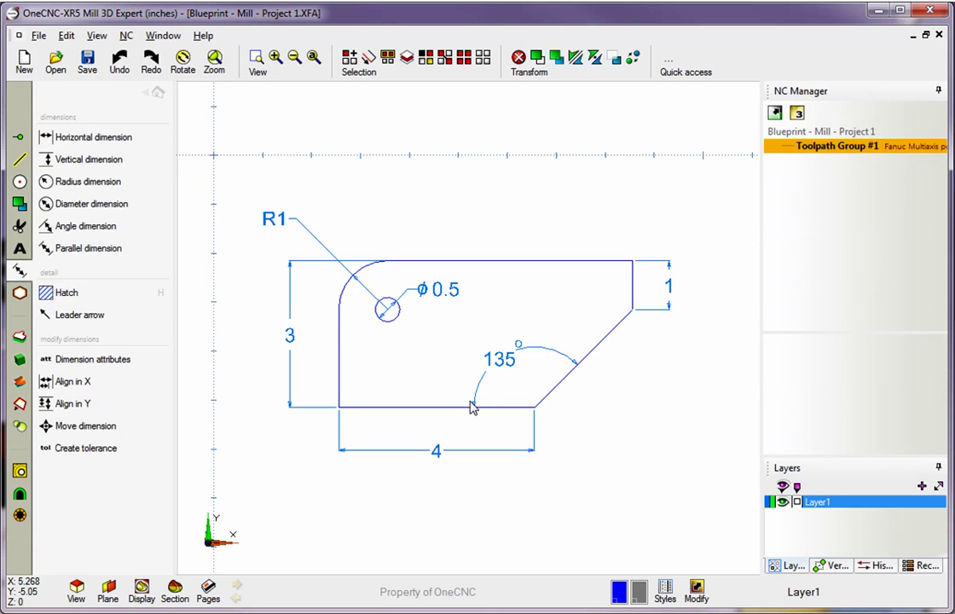
In File > Properties Dimensions, set arrow length to 60 and arrow height to 30.
click(39, 37)
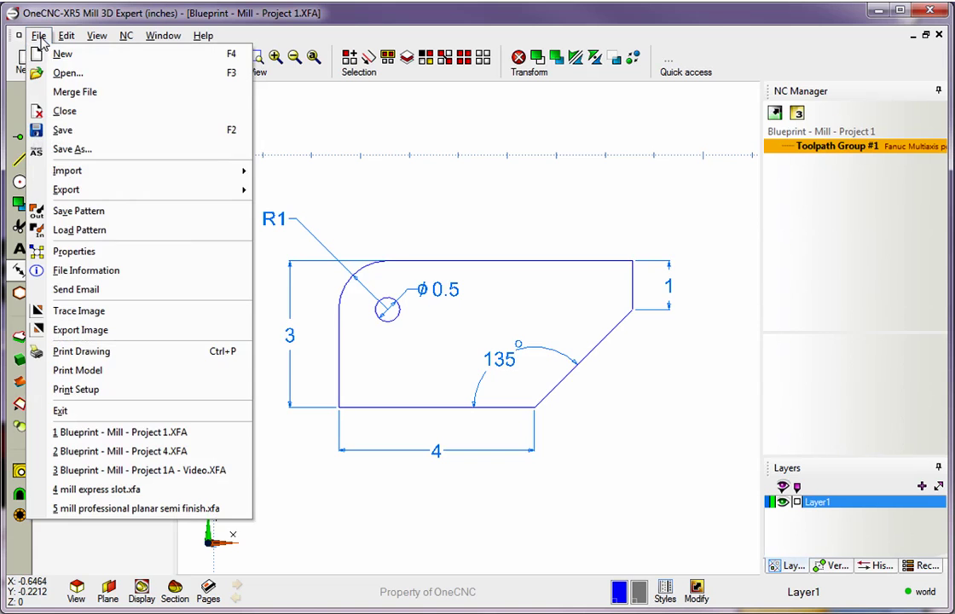
click(73, 253)
drag(303, 95, 55, 14)
click(162, 41)
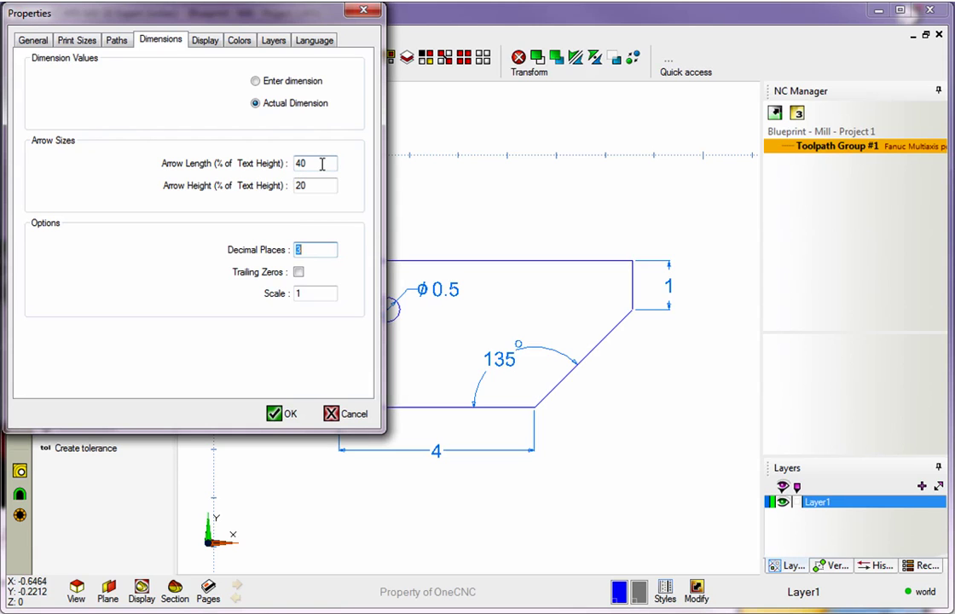
double_click(322, 165)
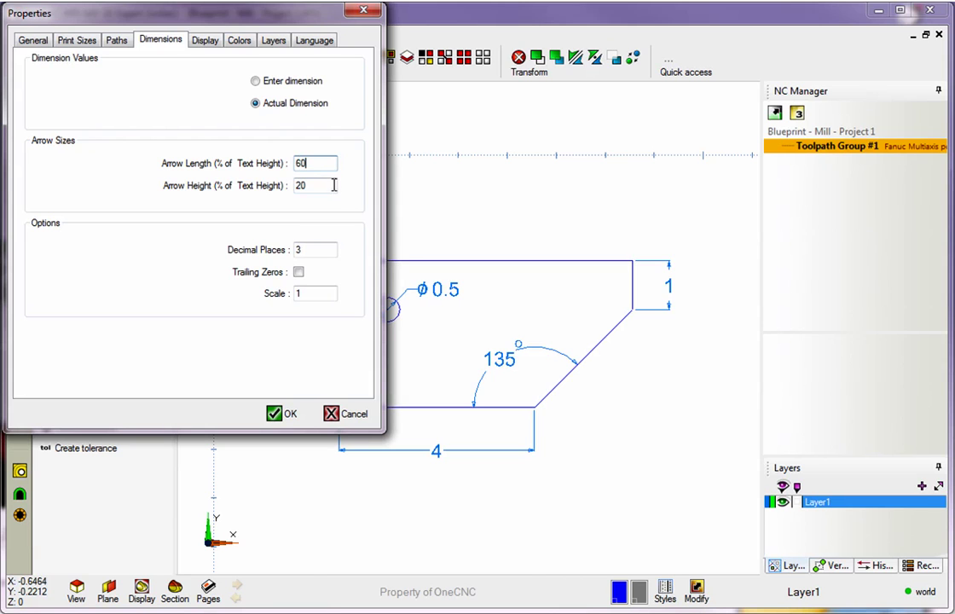
double_click(332, 186)
text(30)
click(275, 416)
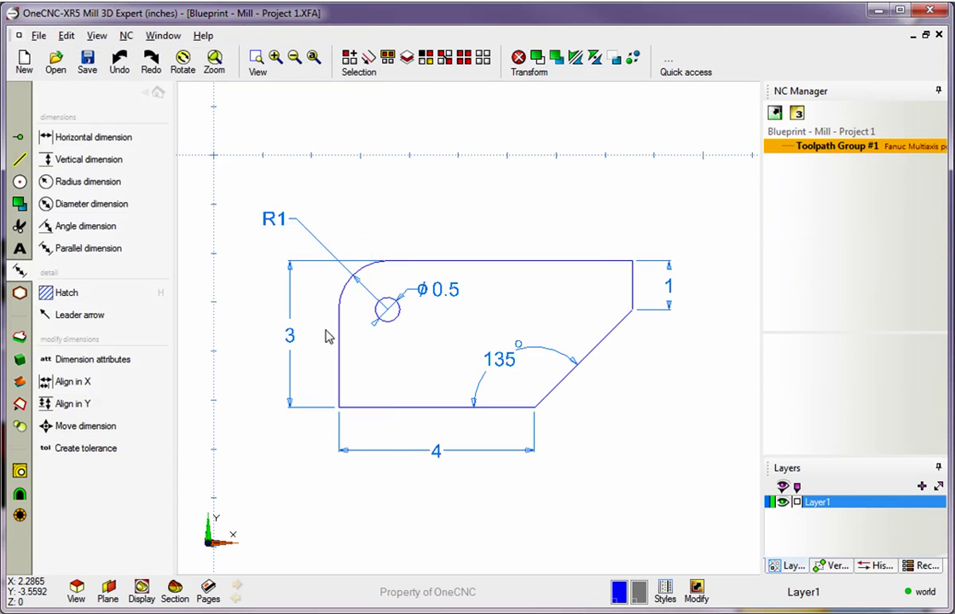
Add a horizontal 5 dimension above the part, from the R1 arc to the right edge.
click(108, 139)
click(378, 262)
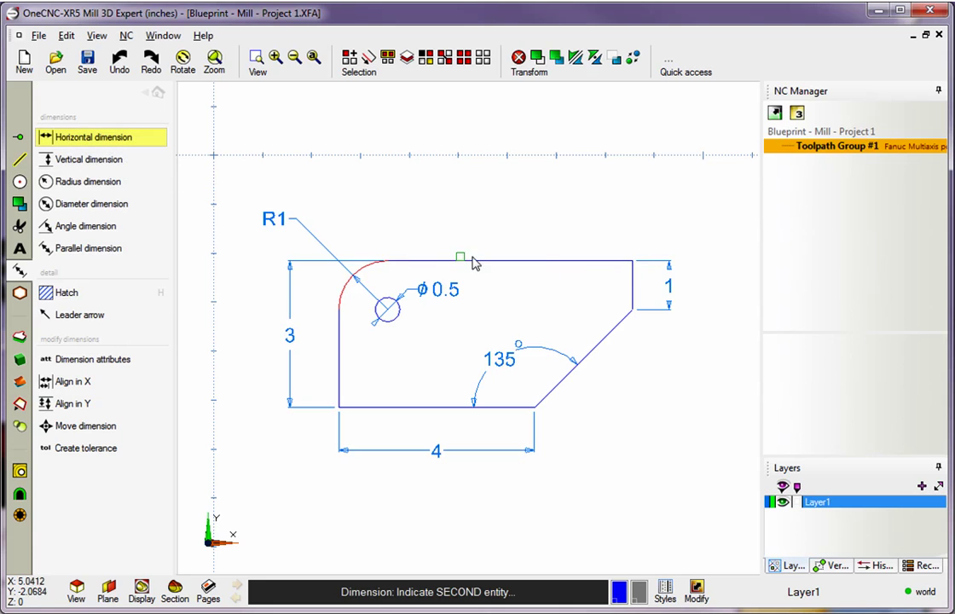
click(634, 267)
click(486, 218)
key(Escape)
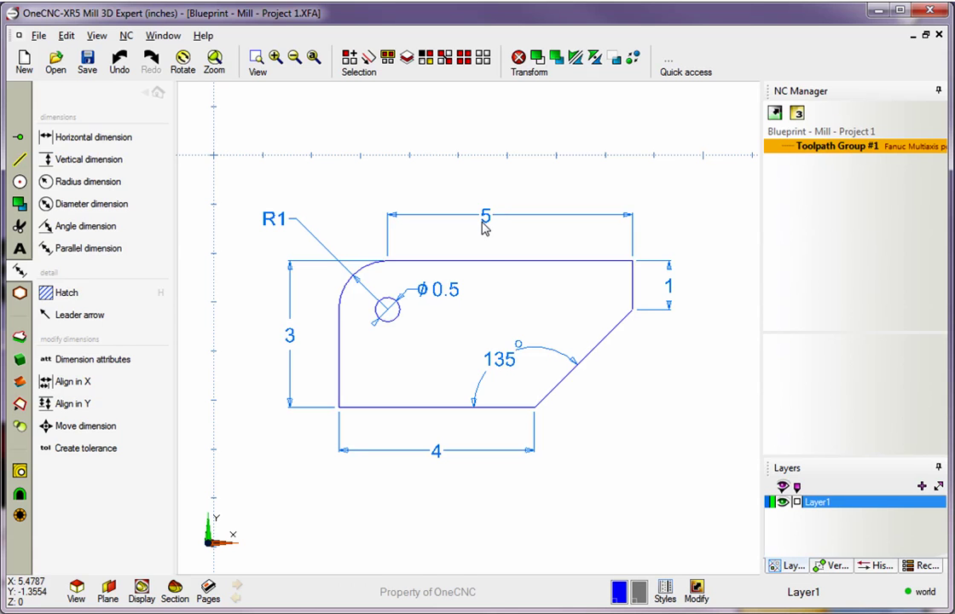
mouse_move(414, 263)
middle_down()
mouse_move(469, 177)
mouse_move(509, 176)
mouse_move(503, 209)
middle_up()
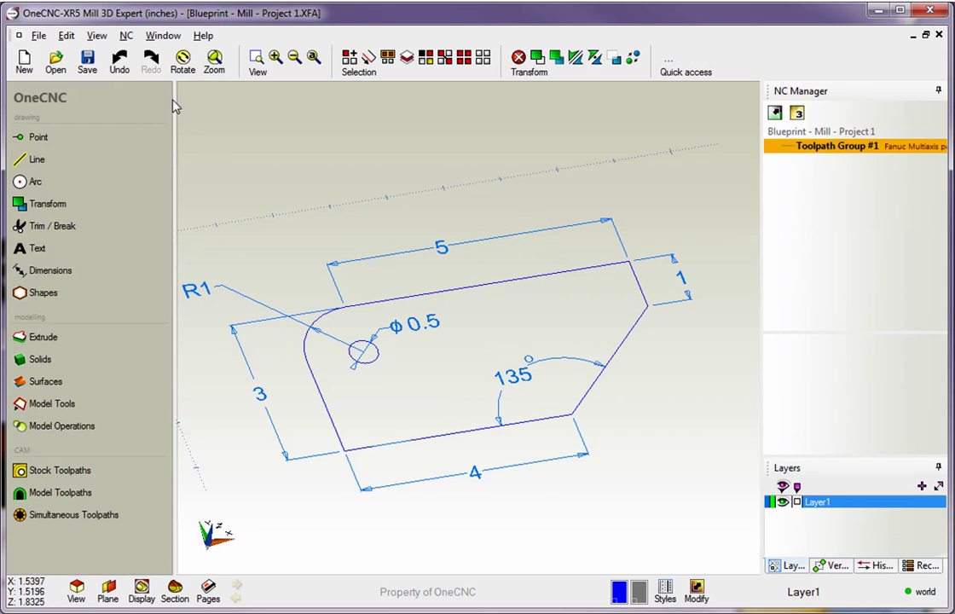